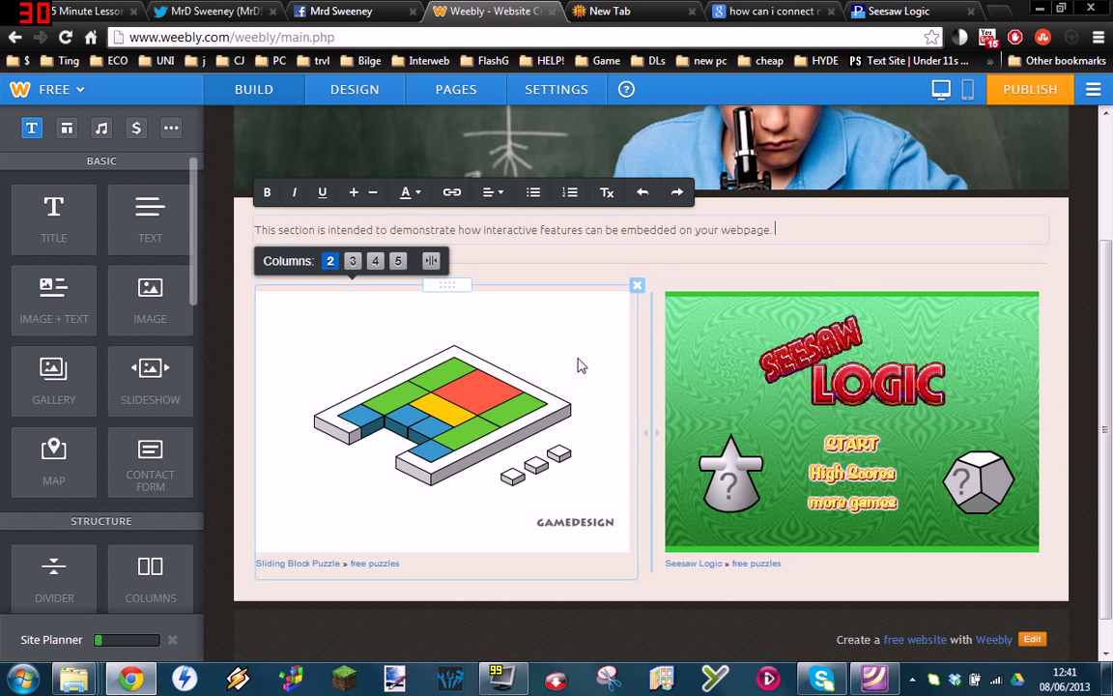
Move the divider line from above the two embedded games to below them on the Educational Games page.
scroll(618, 387, "down", 1)
scroll(638, 406, "up", 4)
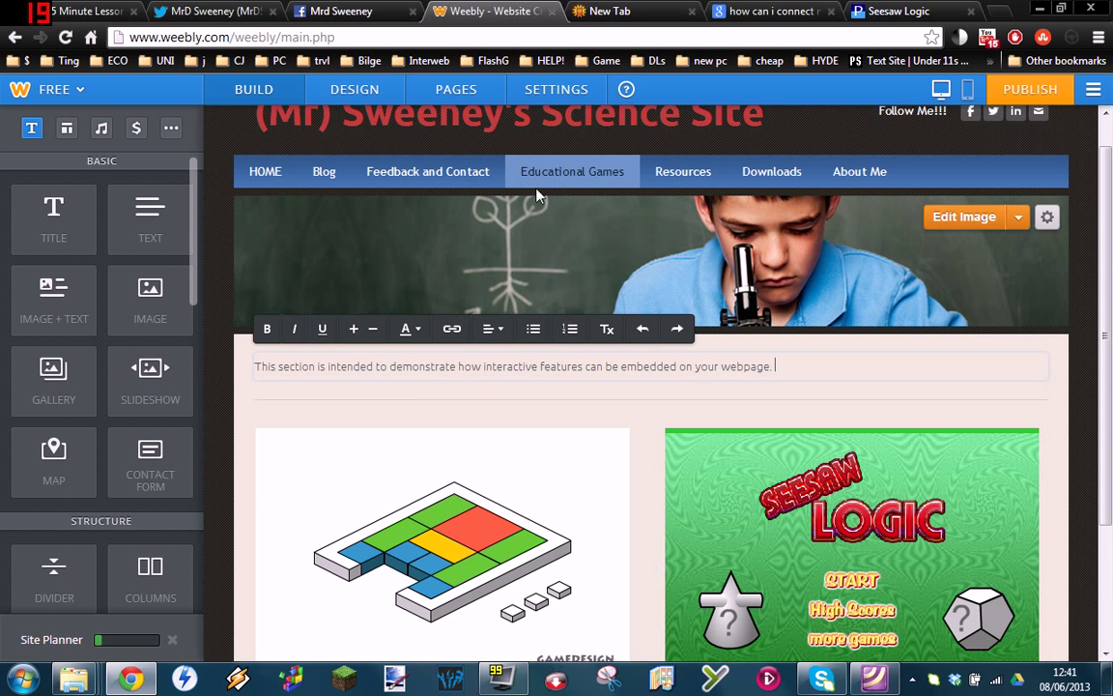
scroll(607, 441, "down", 4)
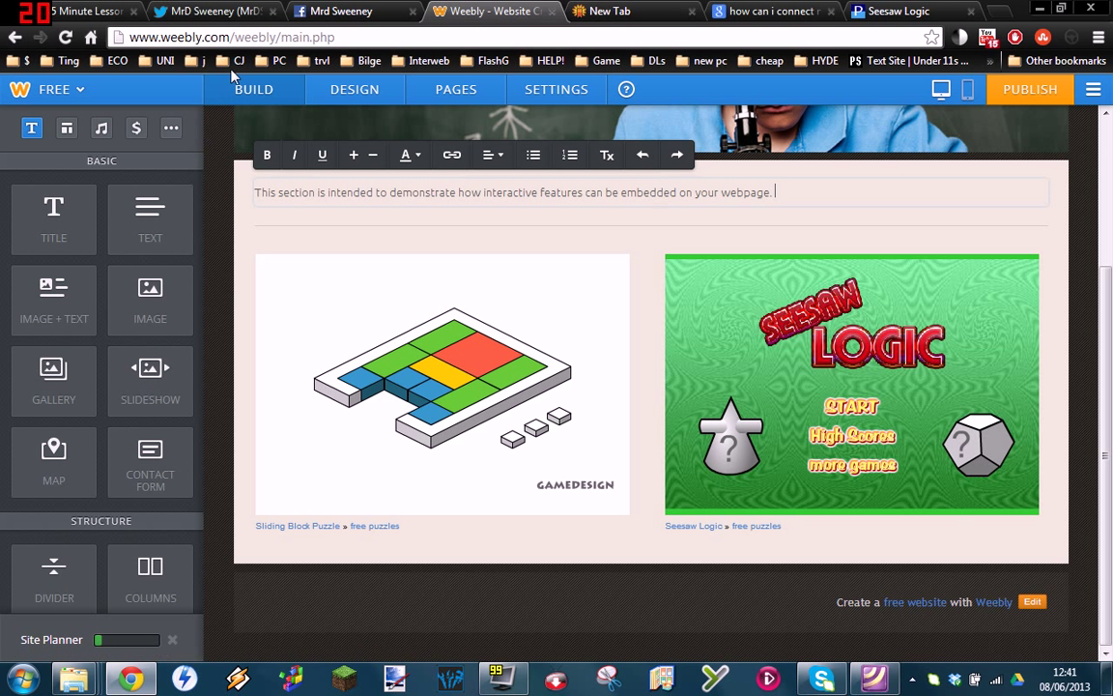
scroll(109, 536, "down", 1)
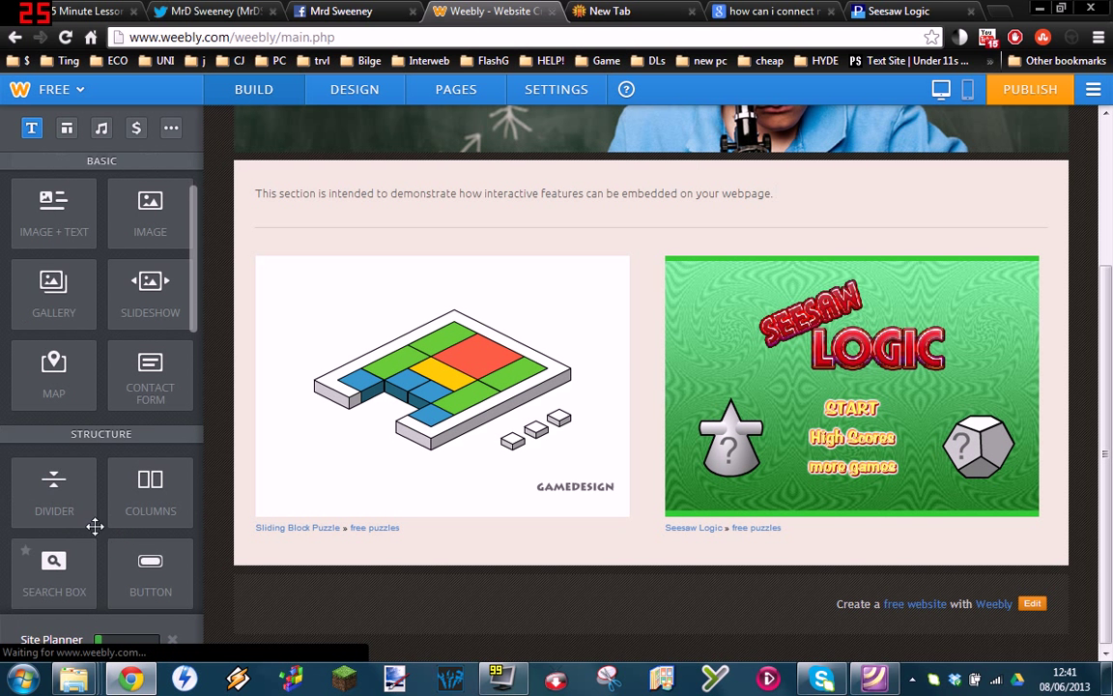
left_click_drag(56, 495, 565, 585)
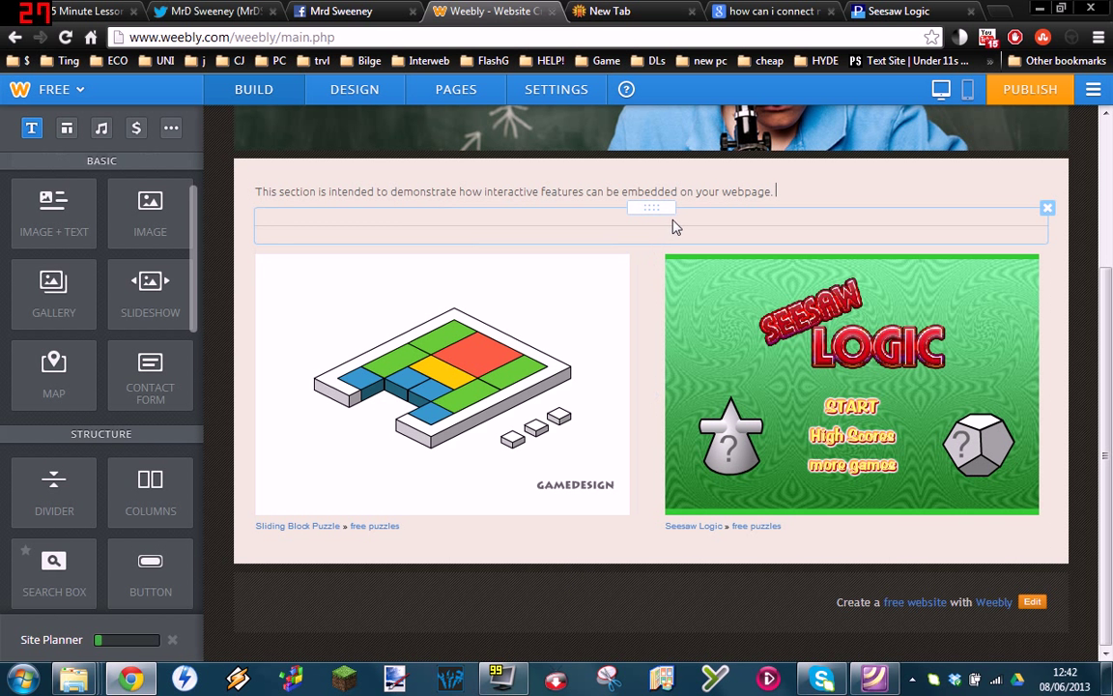
left_click_drag(652, 207, 657, 557)
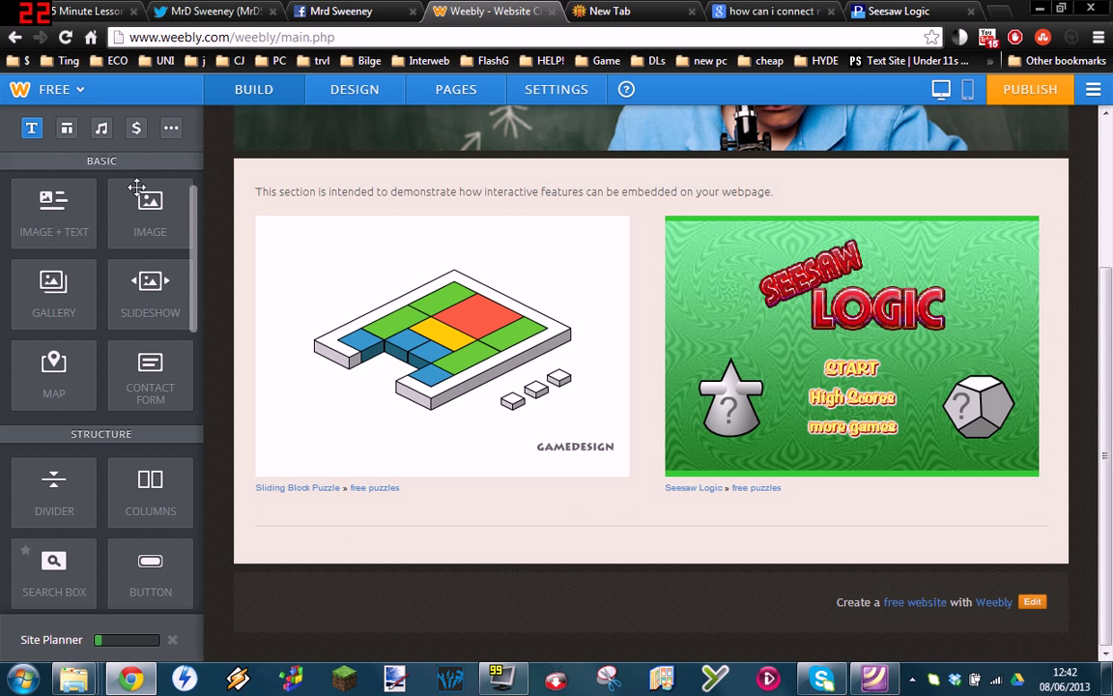
Add a two-column layout between the games and the divider, and place an Embed Code element in its left column.
left_click_drag(160, 488, 665, 574)
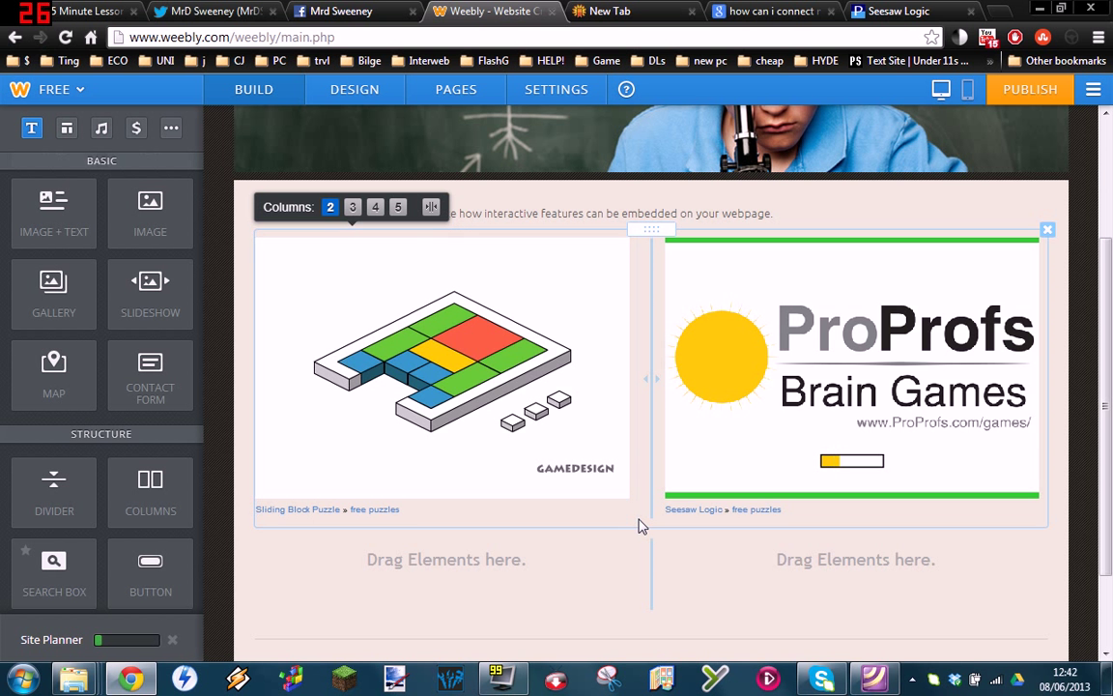
scroll(638, 527, "down", 2)
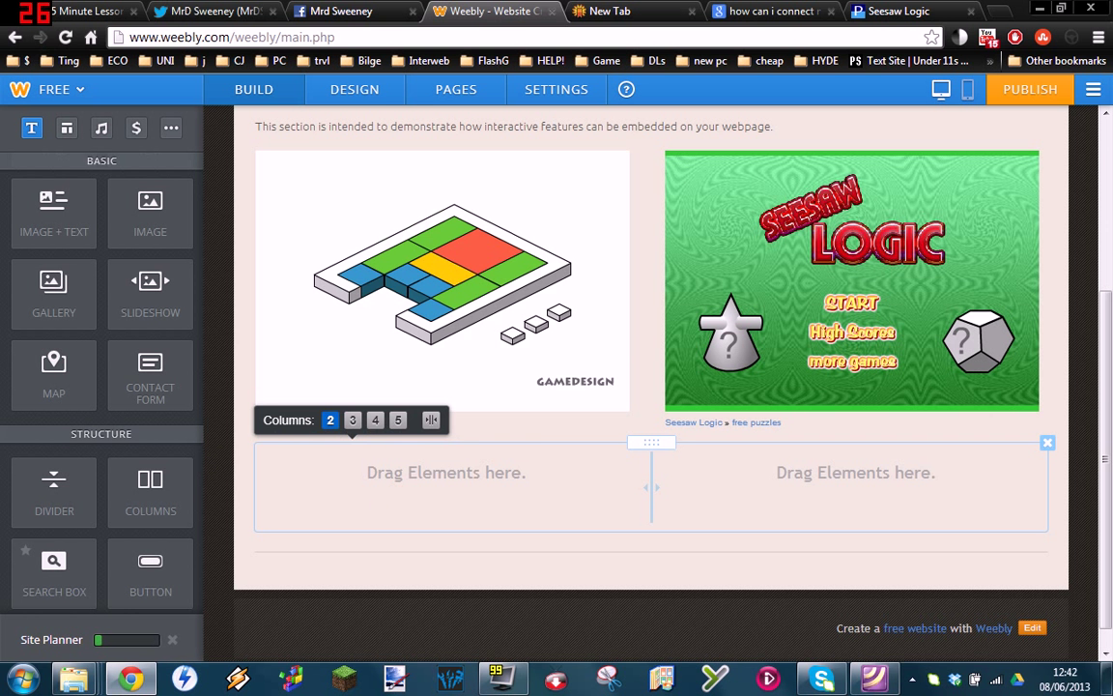
scroll(140, 450, "down", 4)
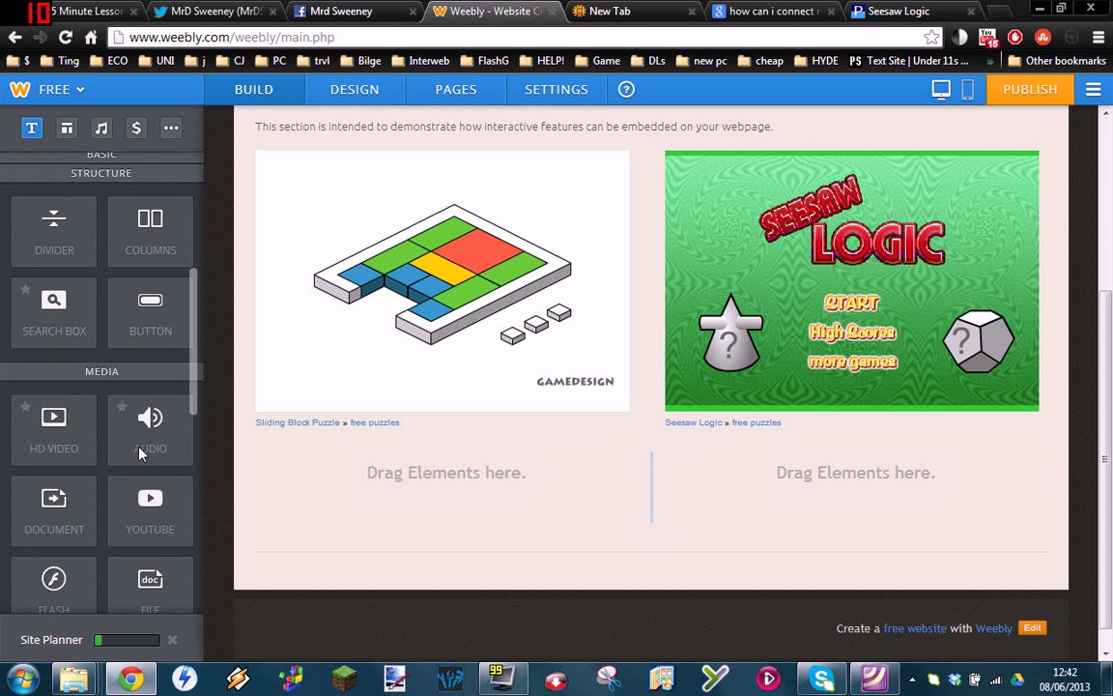
scroll(153, 447, "down", 3)
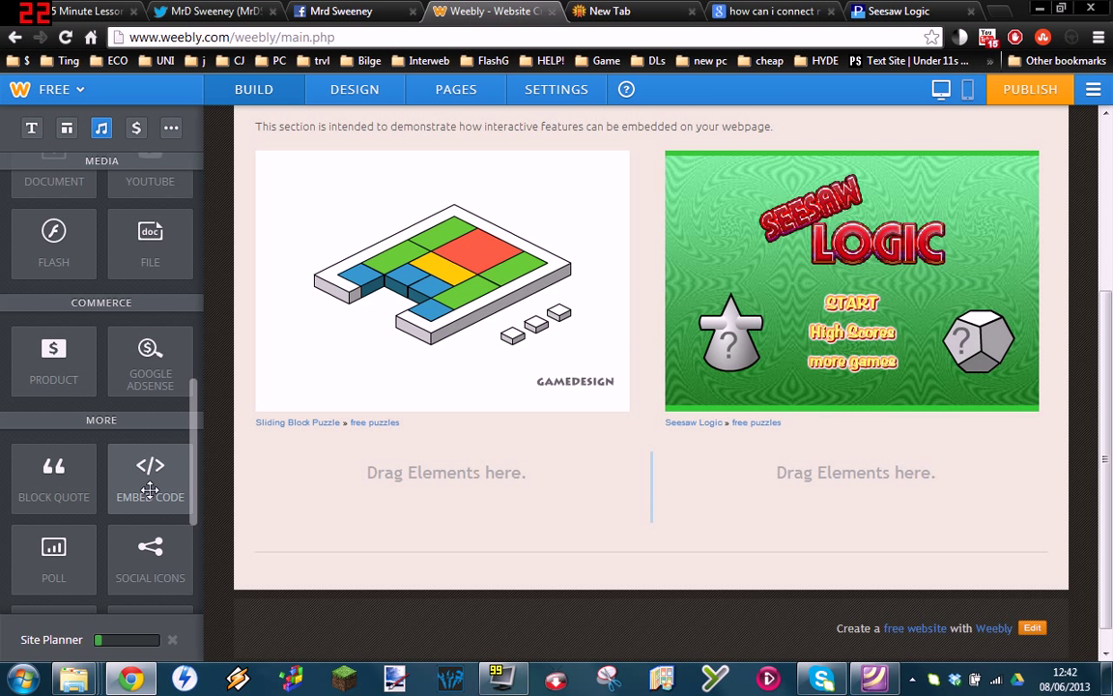
left_click_drag(131, 430, 423, 510)
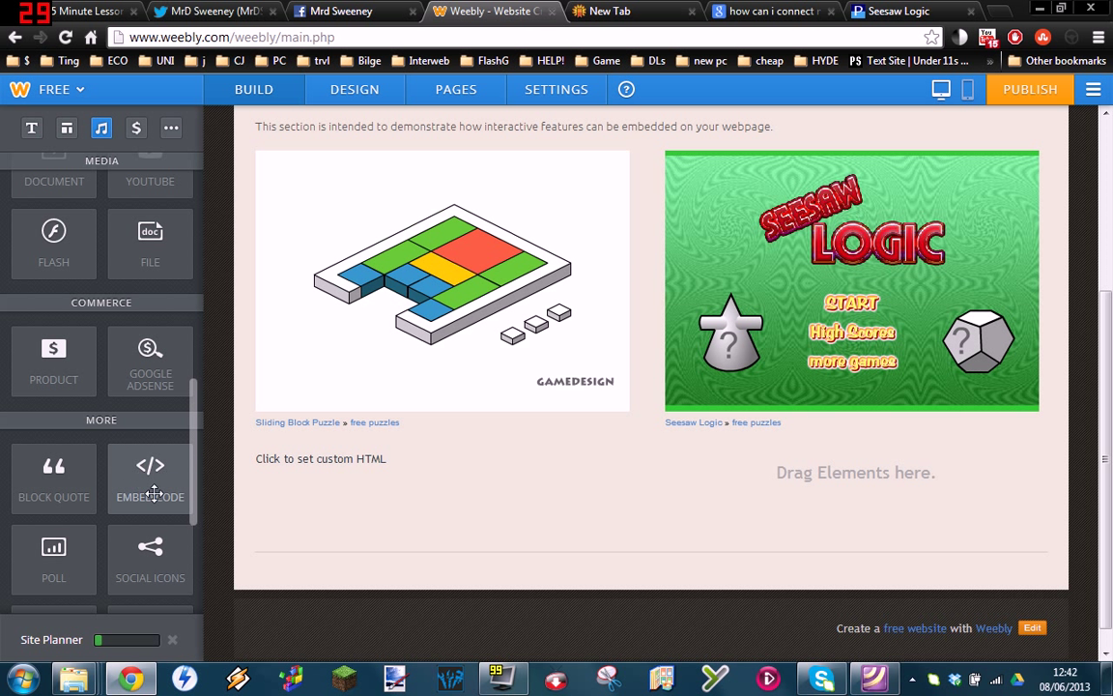
mouse_move(652, 488)
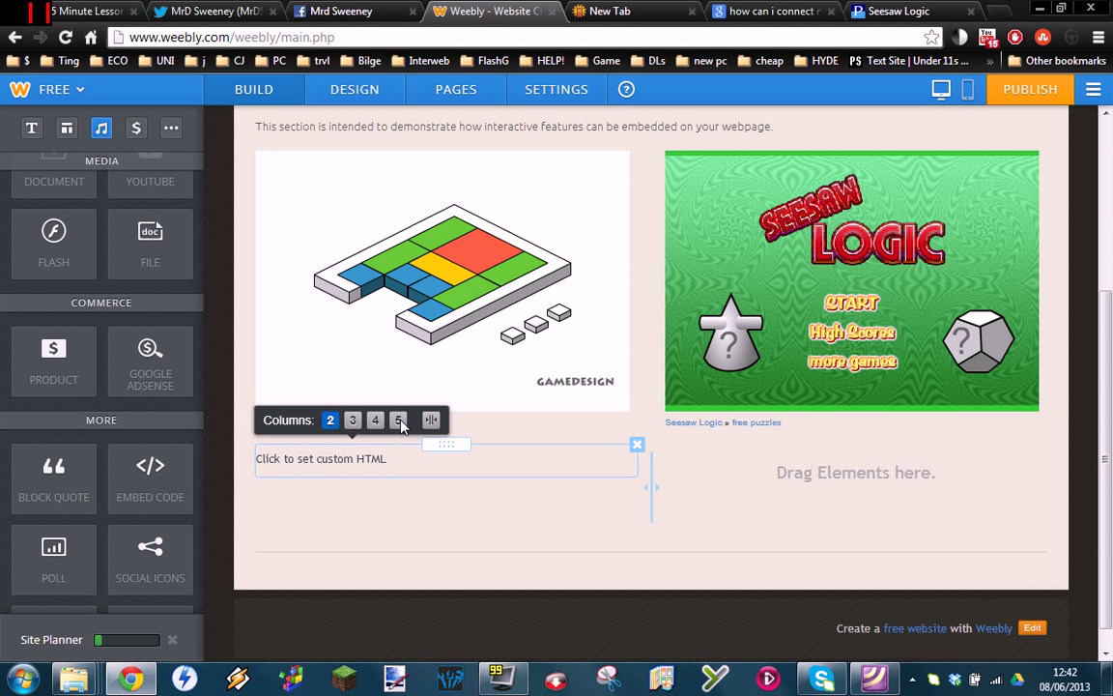
Switch to the ProProfs Brain Games site and open the Quick Calculate game from the Brain Training category.
left_click(897, 11)
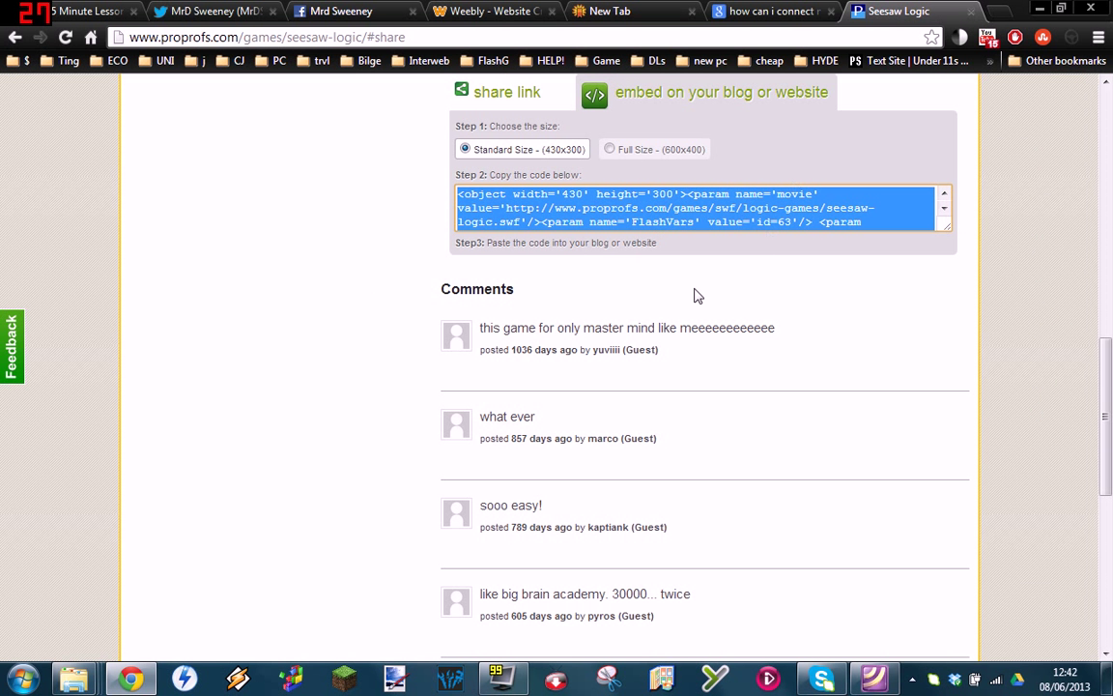
scroll(397, 344, "up", 4)
scroll(385, 348, "down", 1)
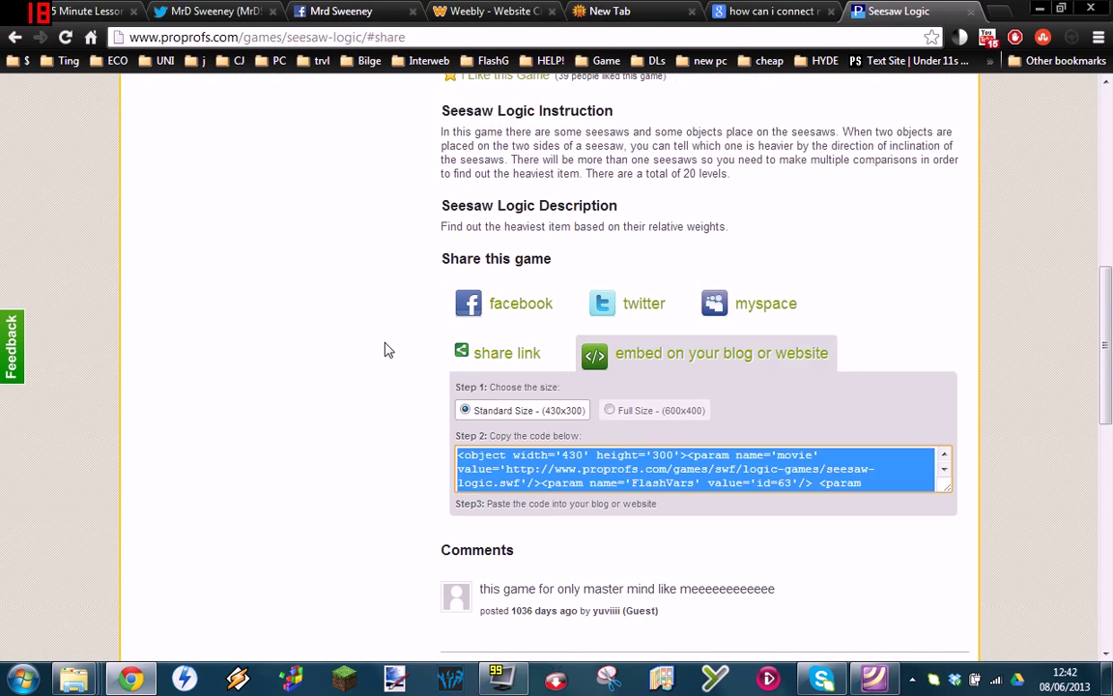
scroll(385, 350, "up", 1)
scroll(384, 350, "up", 5)
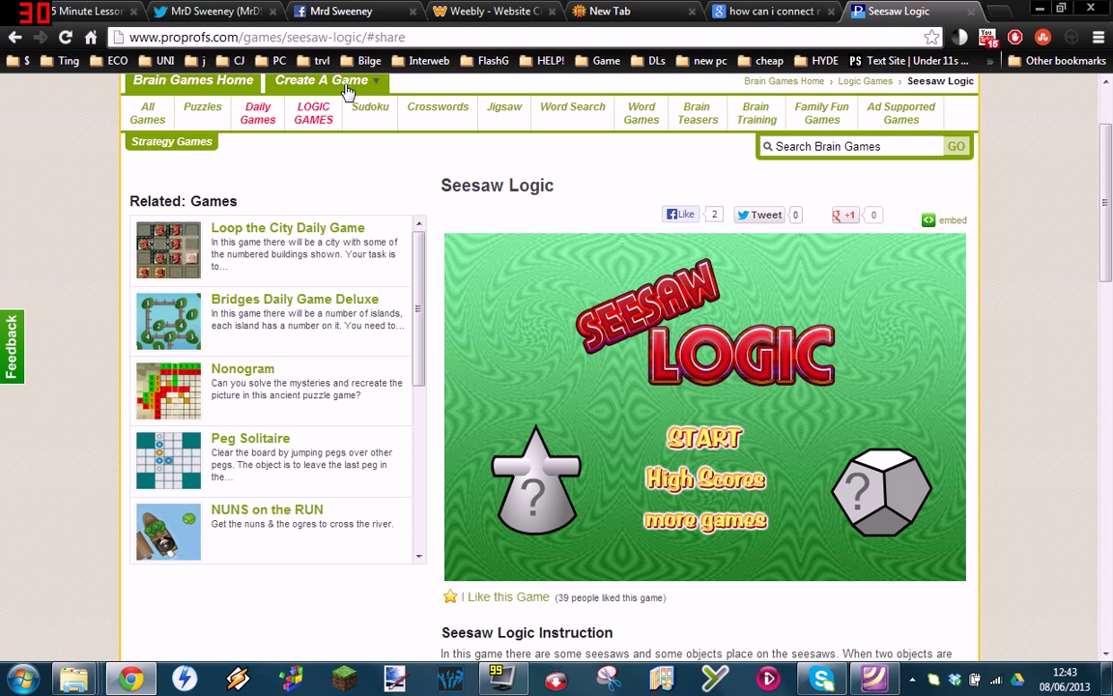
left_click(756, 118)
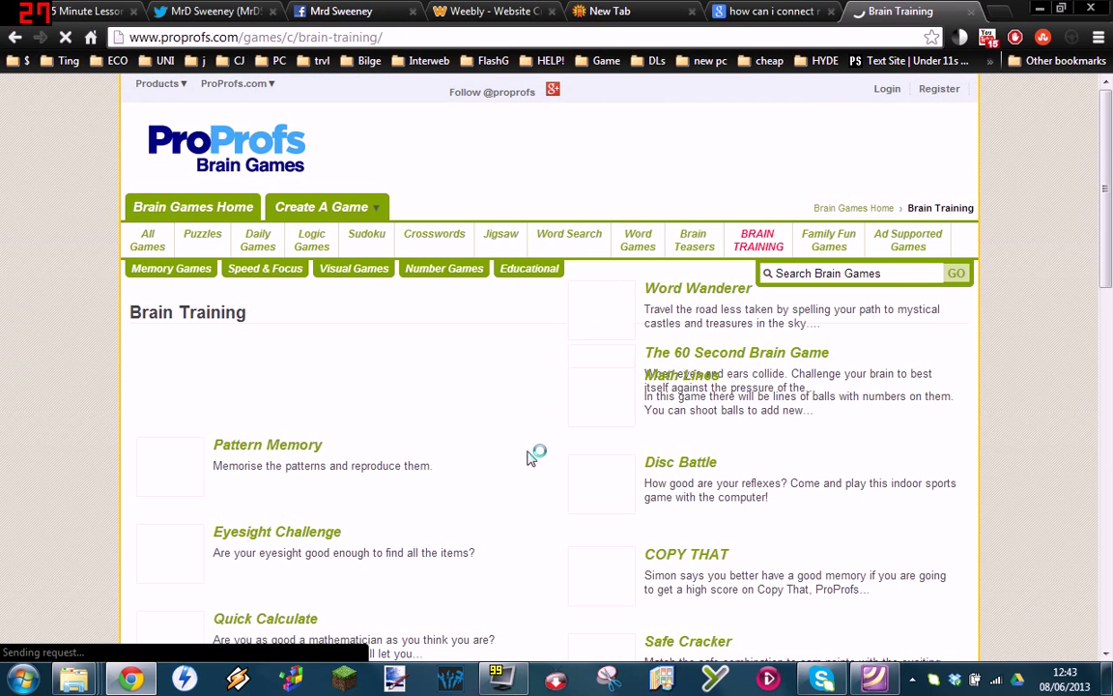
scroll(470, 440, "down", 2)
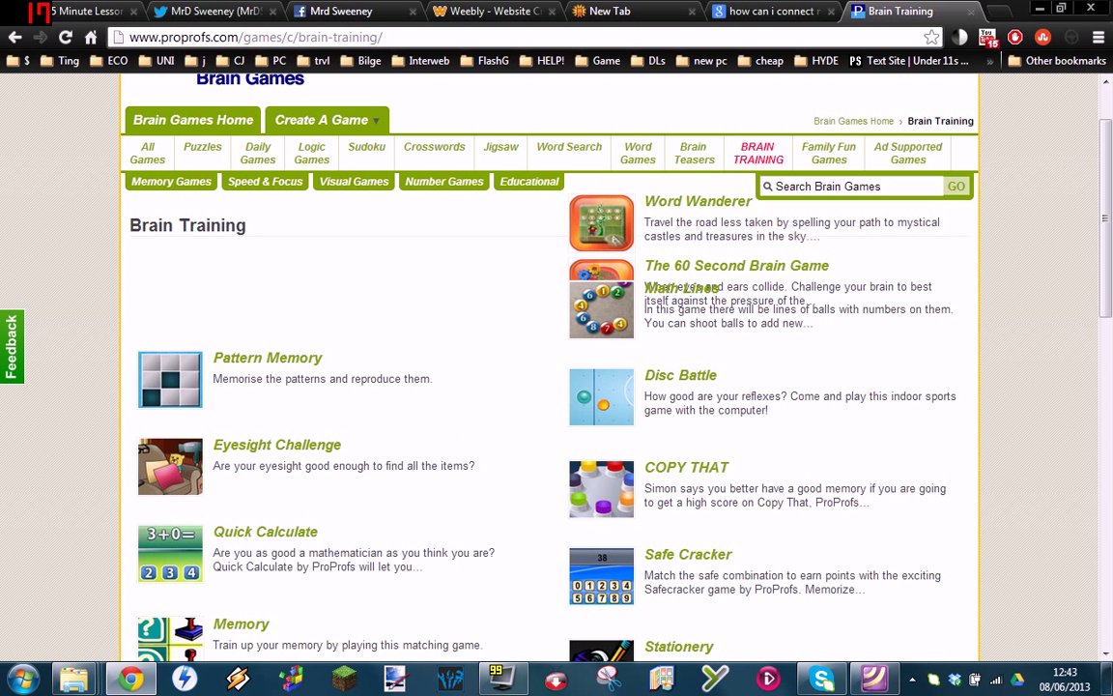
left_click(283, 541)
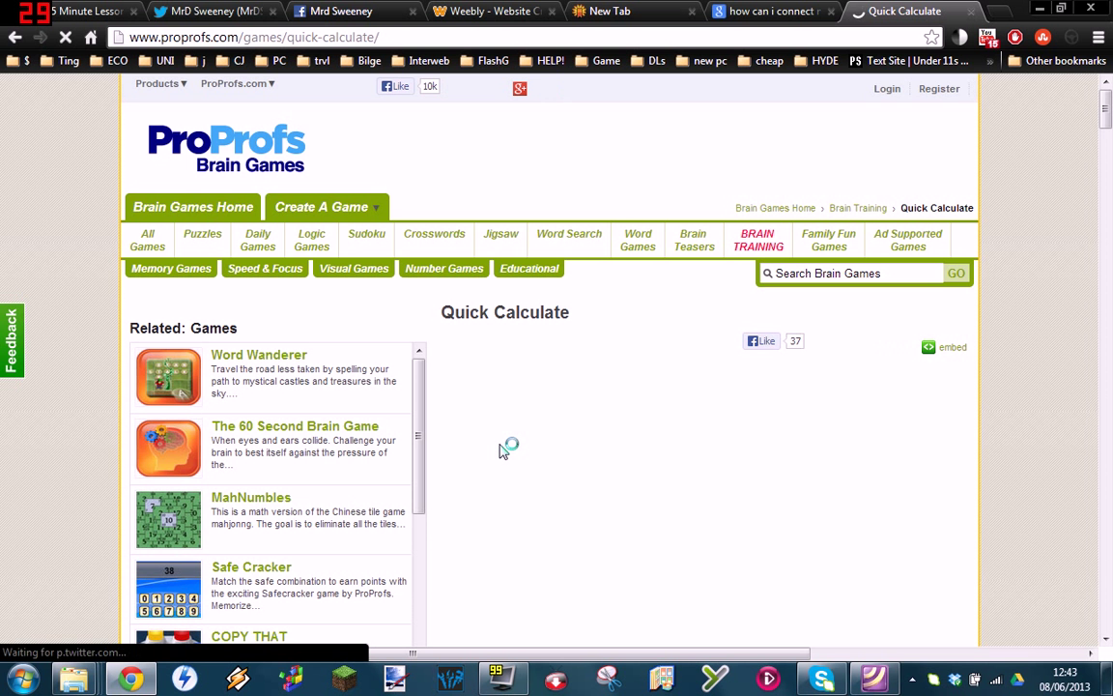
Open the embed options for Quick Calculate and copy its Standard Size (430x300) embed code.
scroll(785, 464, "down", 1)
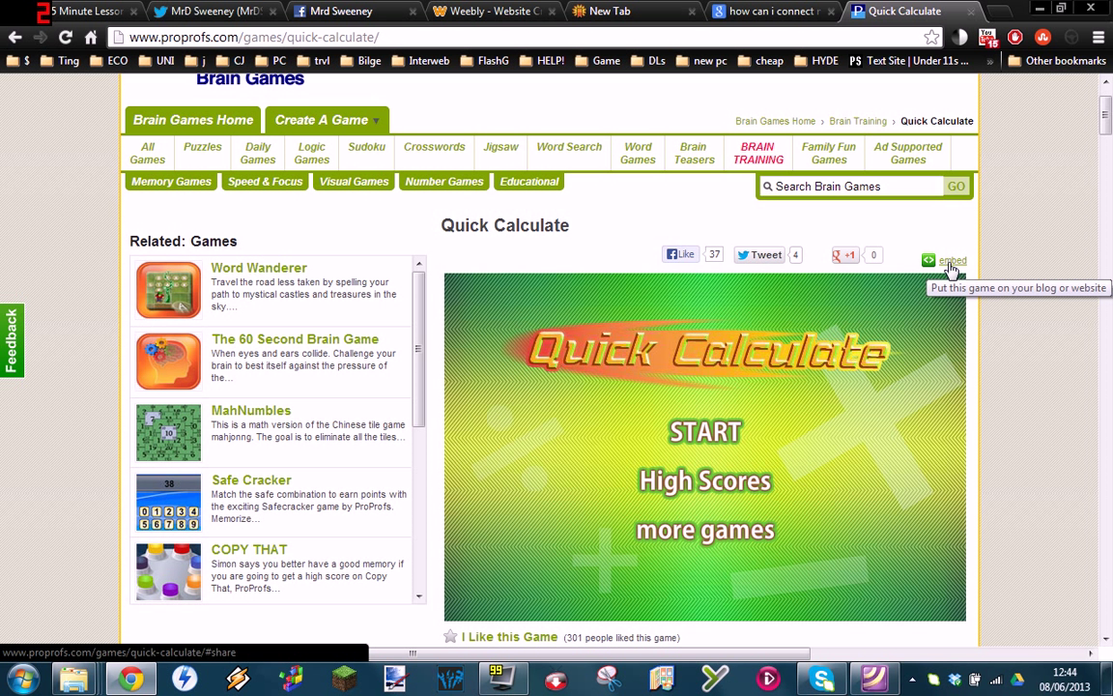
left_click(953, 264)
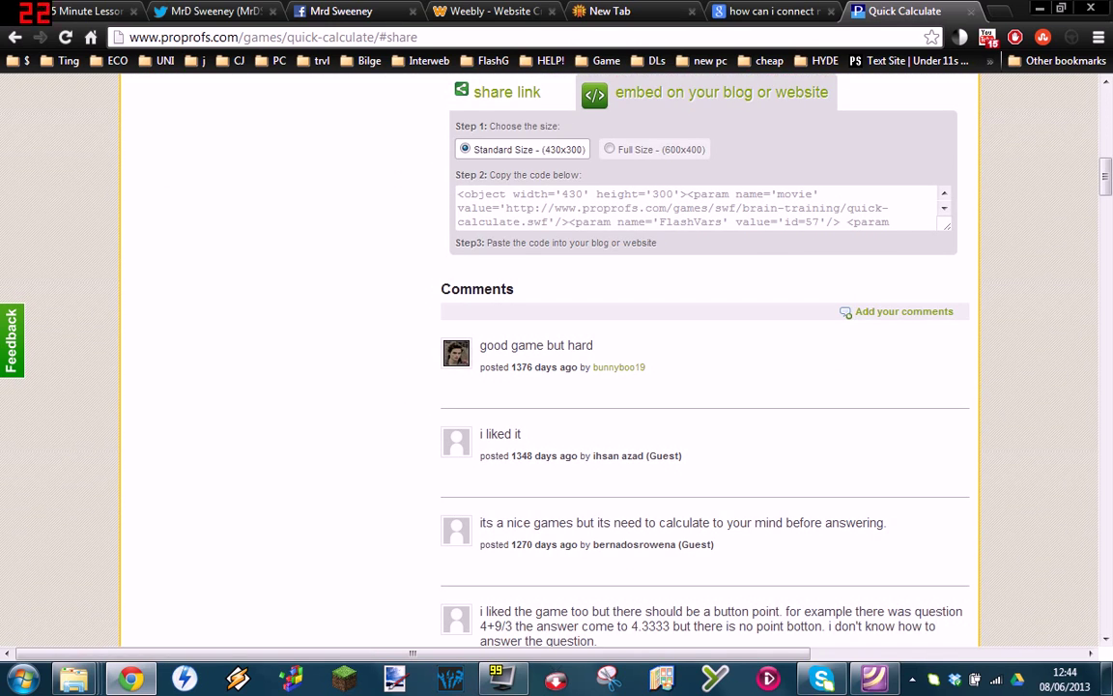
left_click(677, 208)
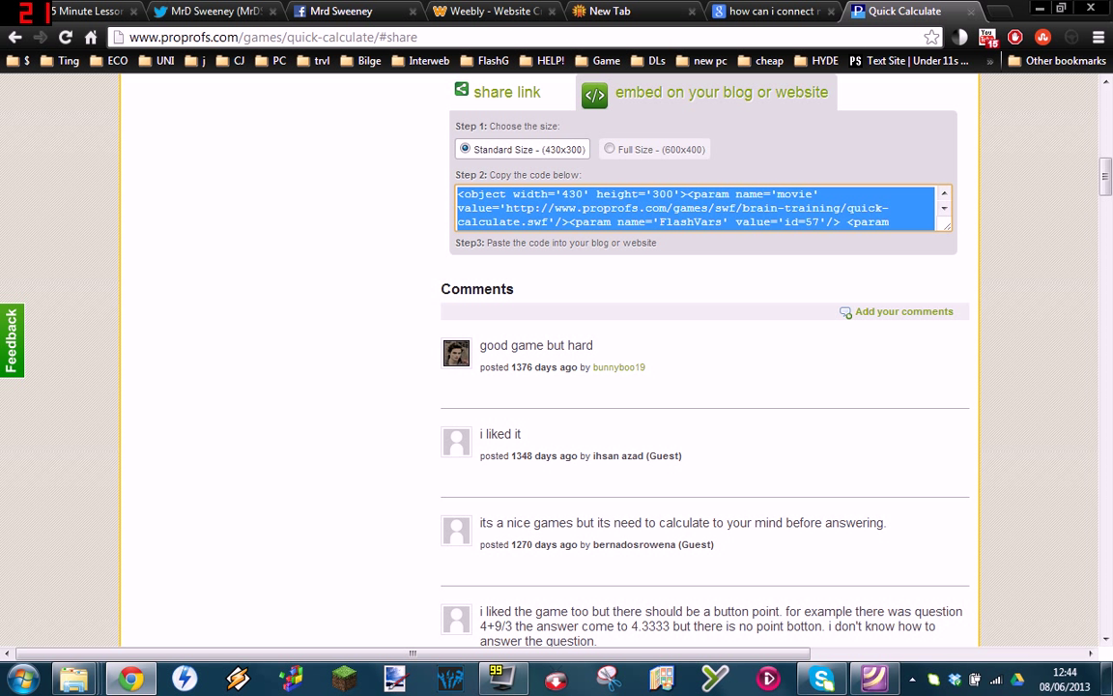
left_click(525, 92)
Return to the Weebly editor and paste the copied Quick Calculate code into the custom HTML element below the Sliding Block Puzzle.
left_click(480, 14)
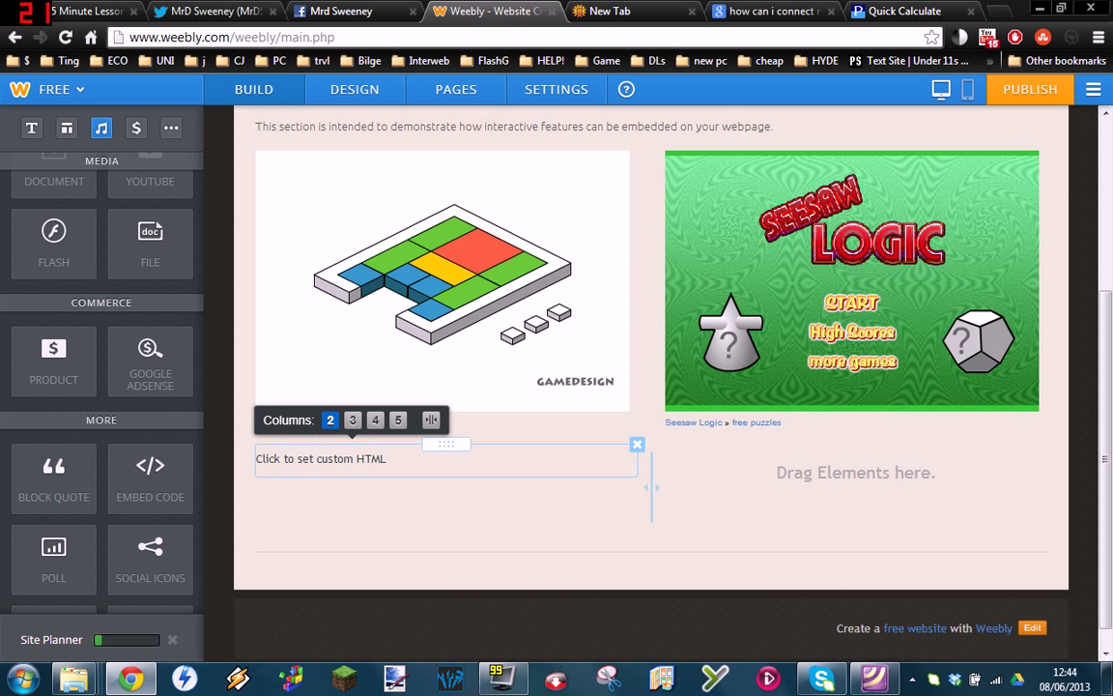
left_click(386, 459)
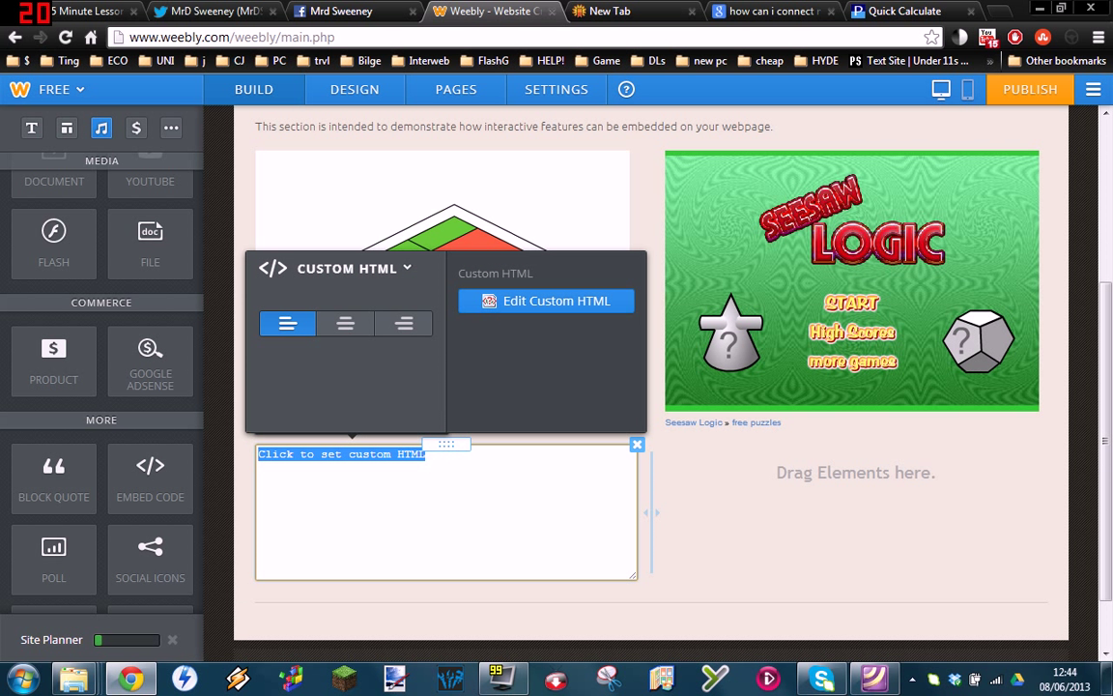
key("ctrl+v")
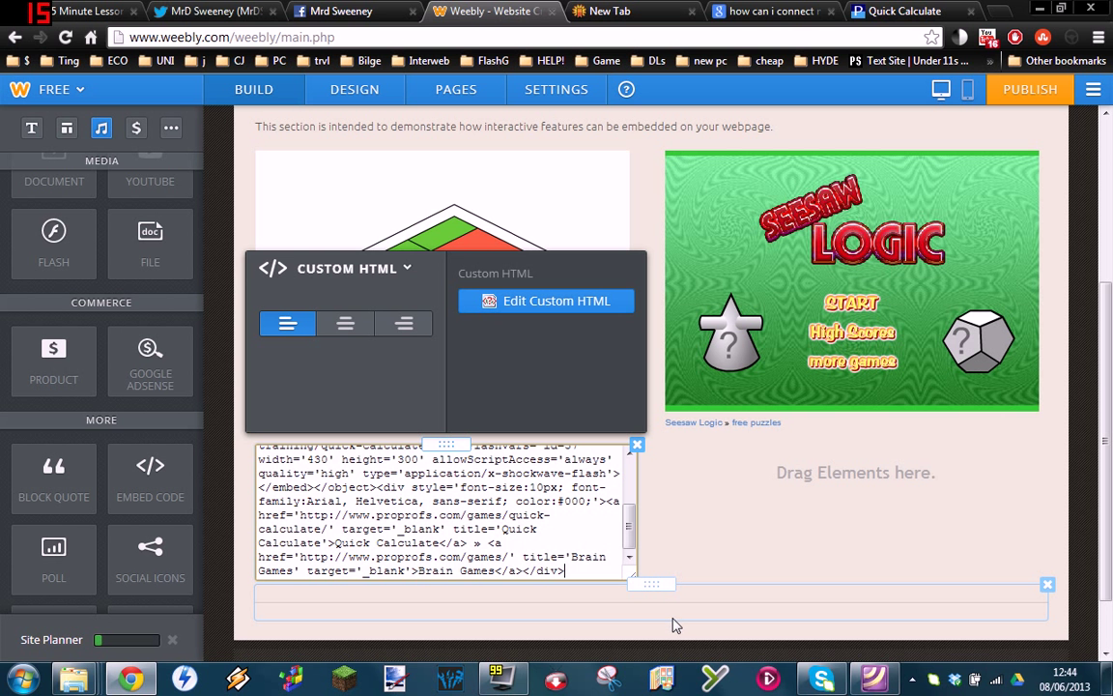
left_click(684, 578)
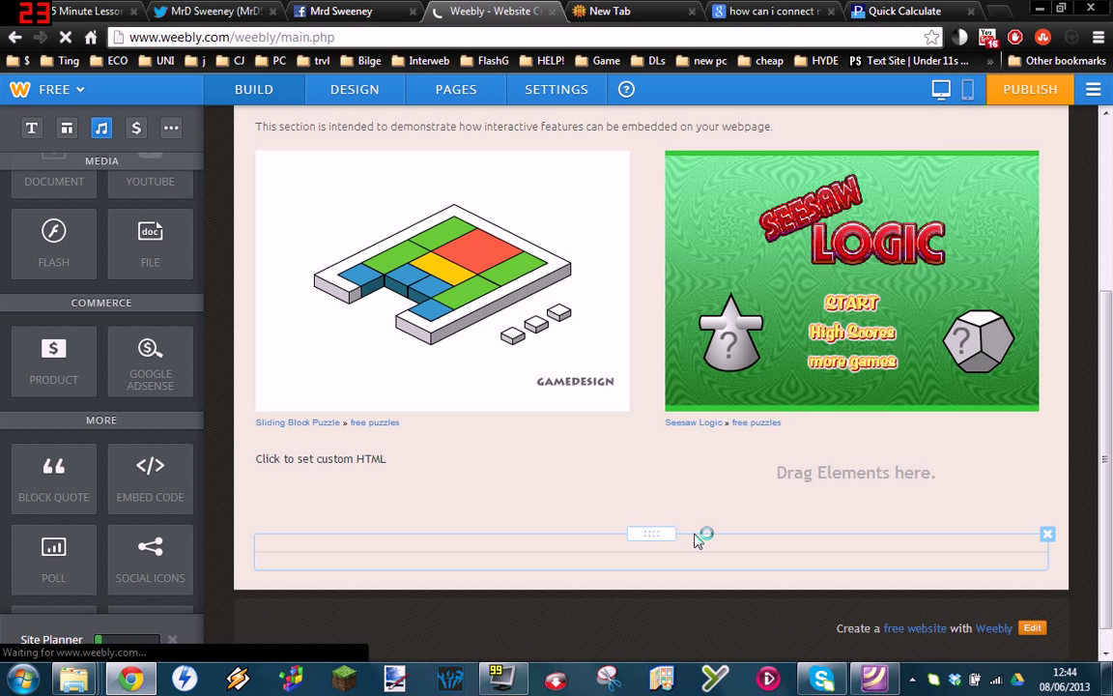
scroll(690, 533, "down", 1)
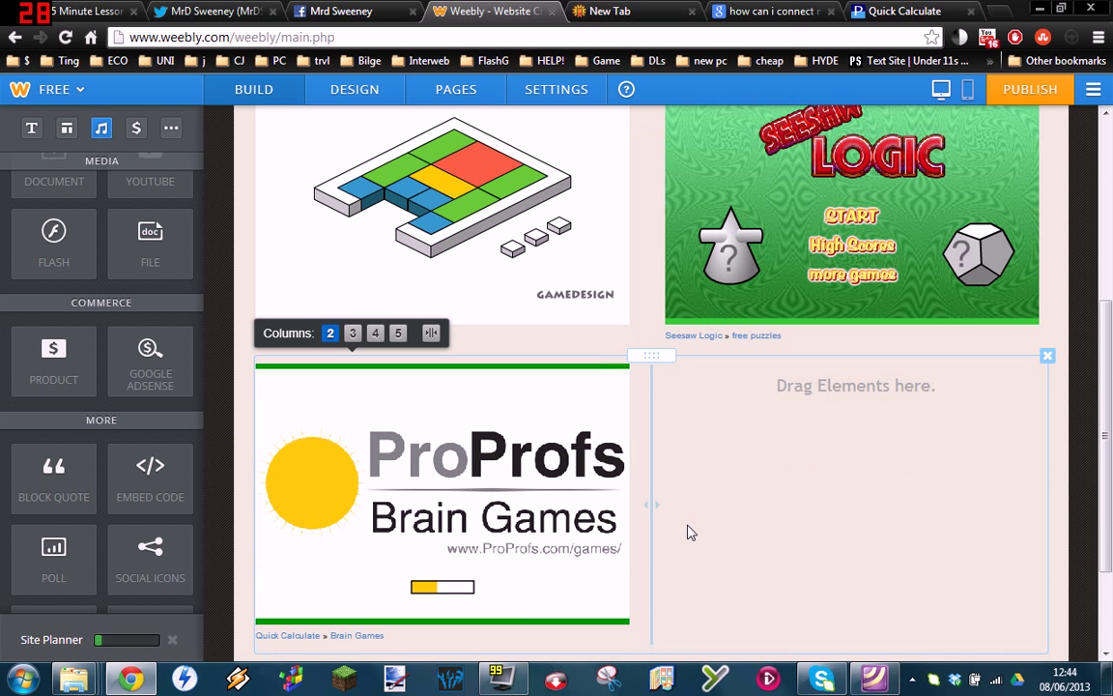
scroll(690, 533, "down", 1)
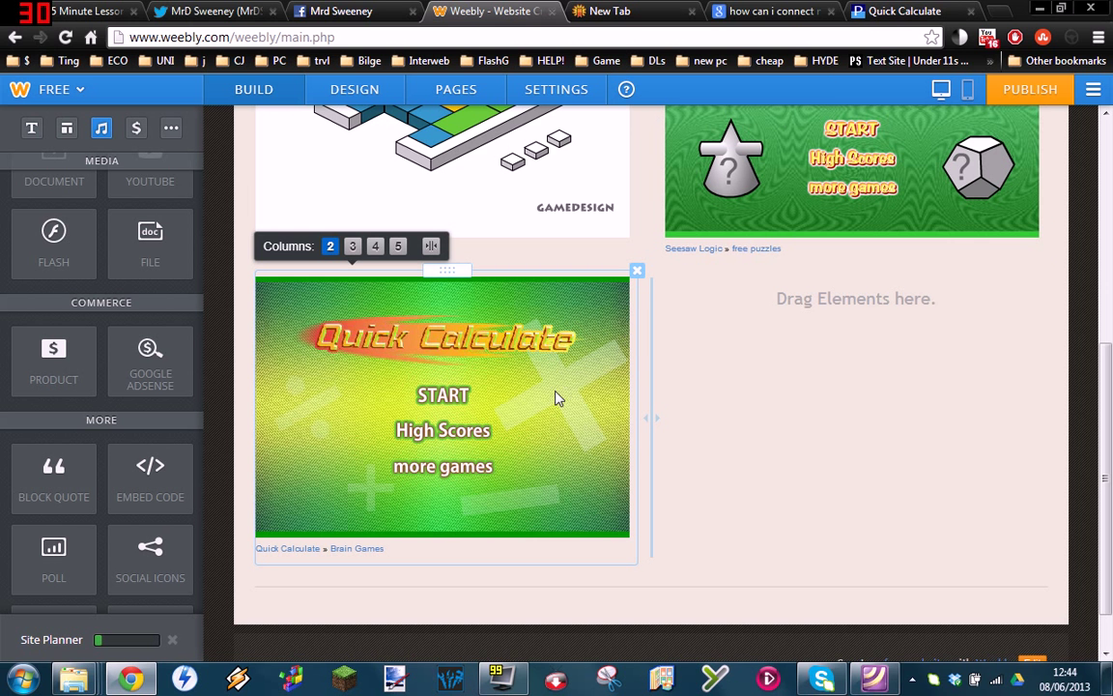
scroll(471, 450, "up", 5)
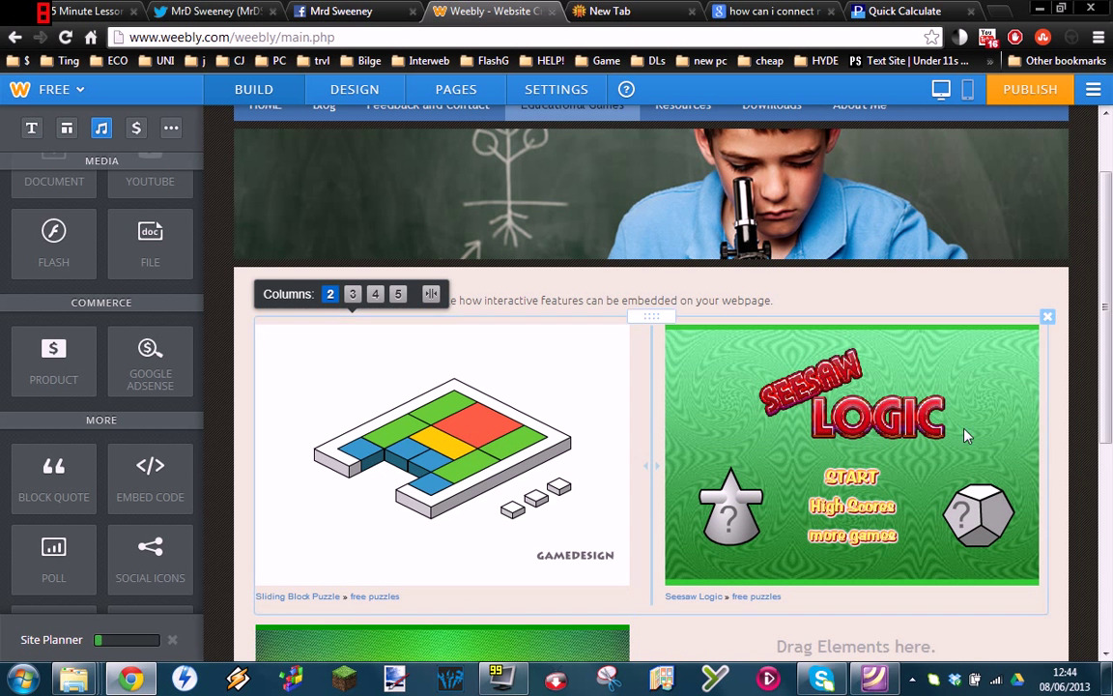
scroll(850, 445, "down", 3)
scroll(818, 476, "up", 1)
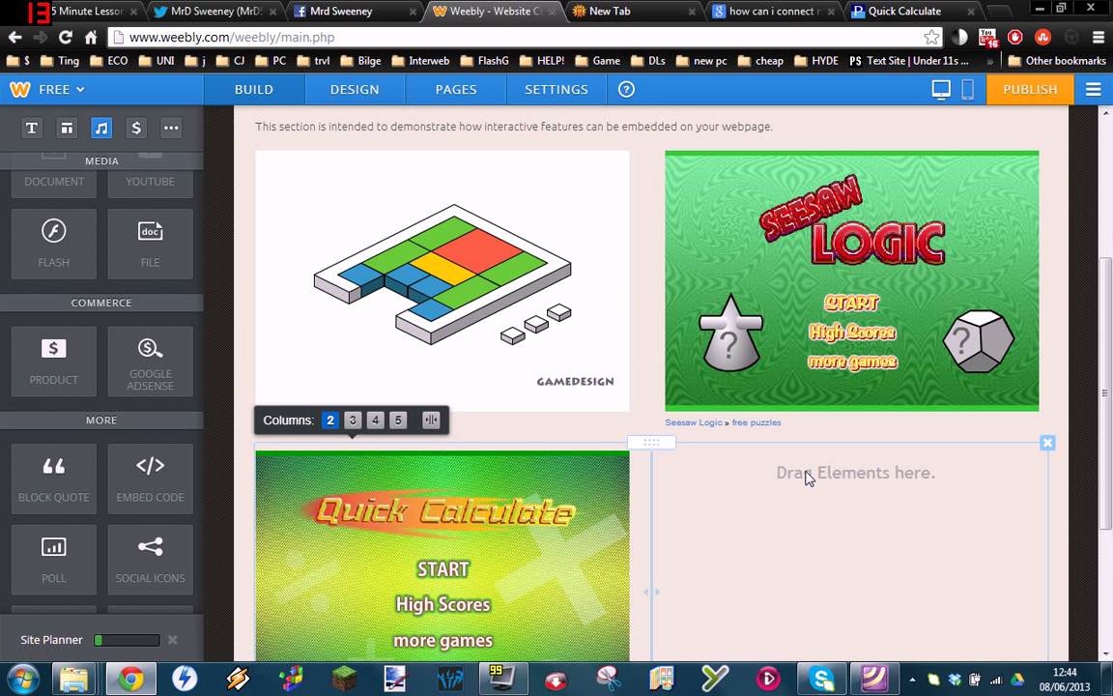
scroll(808, 477, "up", 4)
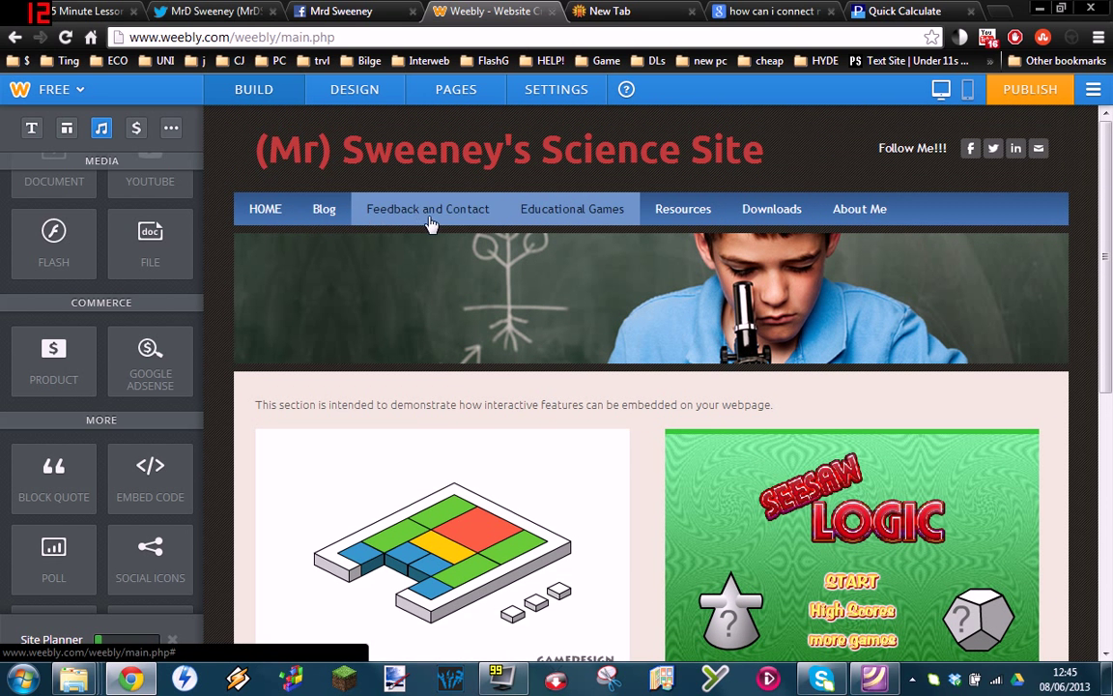
scroll(484, 469, "down", 3)
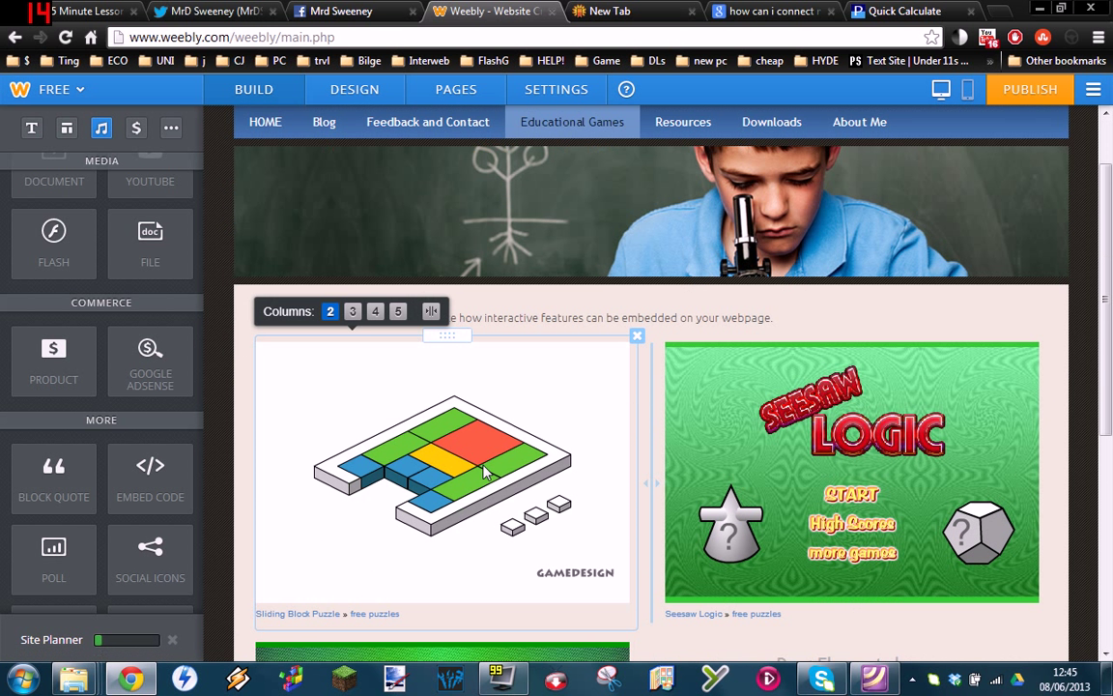